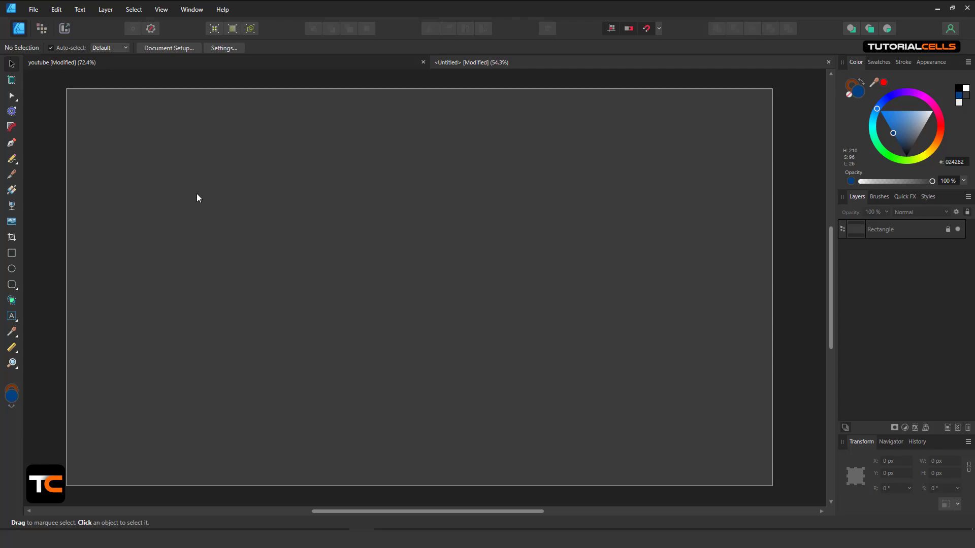
# Draw a rectangle about 764 by 436 px in the upper middle of the artboard
pyautogui.click(13, 253)
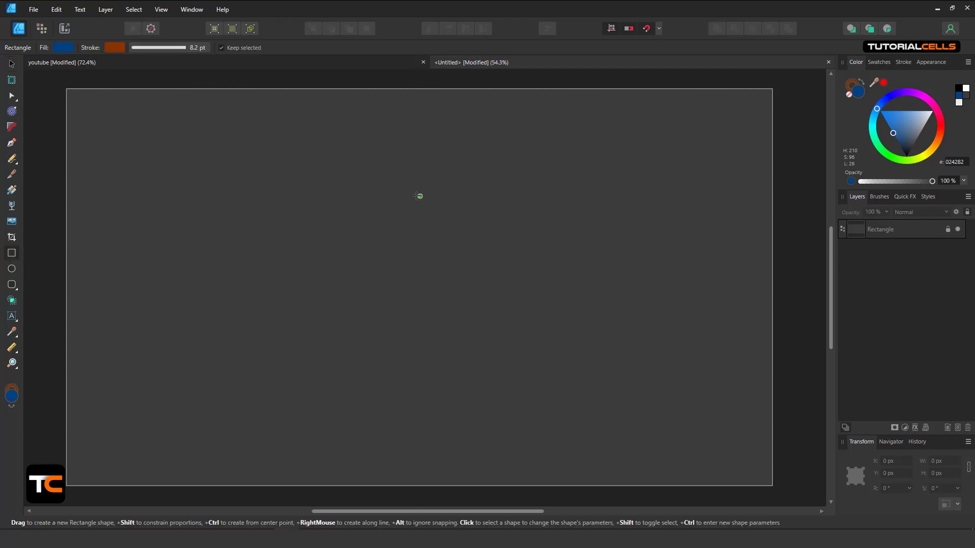
pyautogui.moveTo(277, 130)
pyautogui.mouseDown()
pyautogui.moveTo(357, 185)
pyautogui.moveTo(483, 249)
pyautogui.mouseUp()
pyautogui.scroll(2, 383, 154)
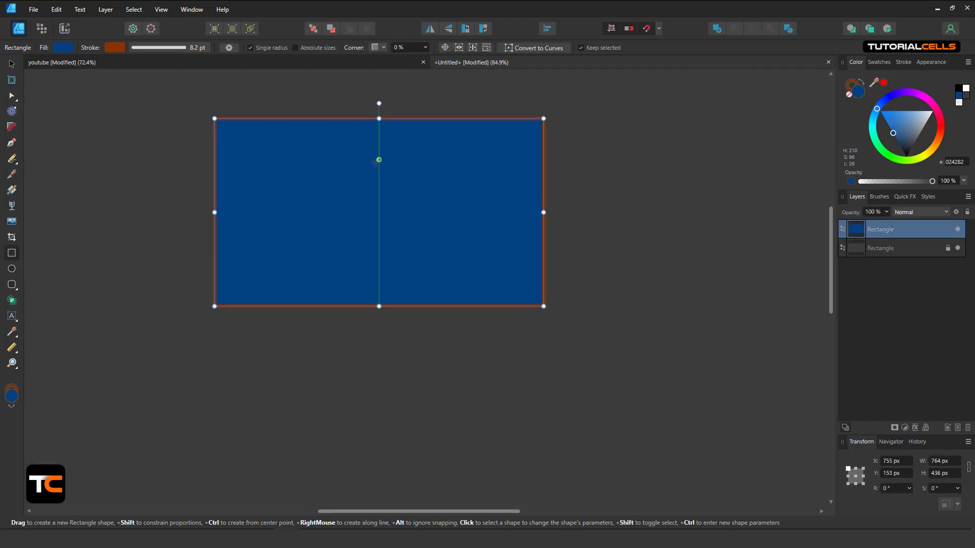
pyautogui.scroll(1, 374, 173)
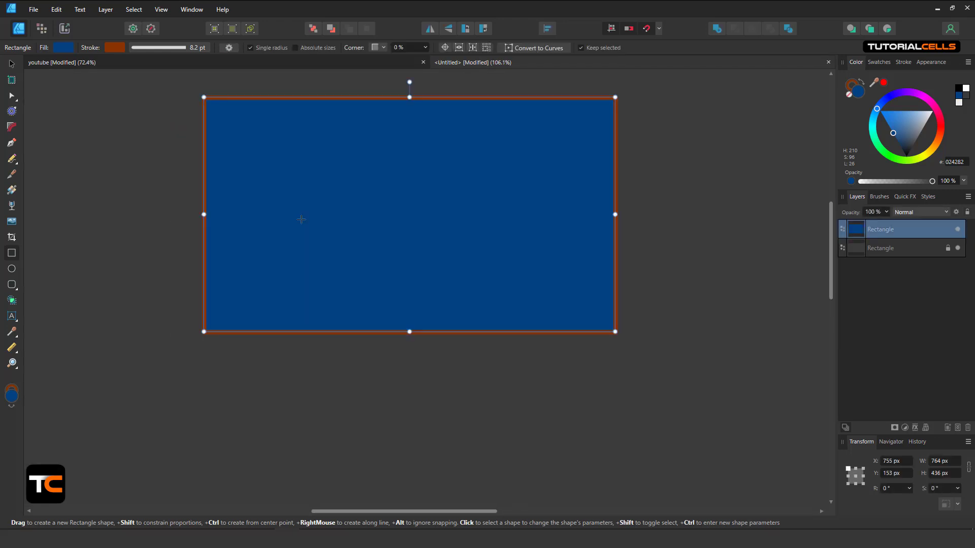
# Draw a wavy freehand Pencil curve about 858 px wide below the blue rectangle
pyautogui.click(17, 159)
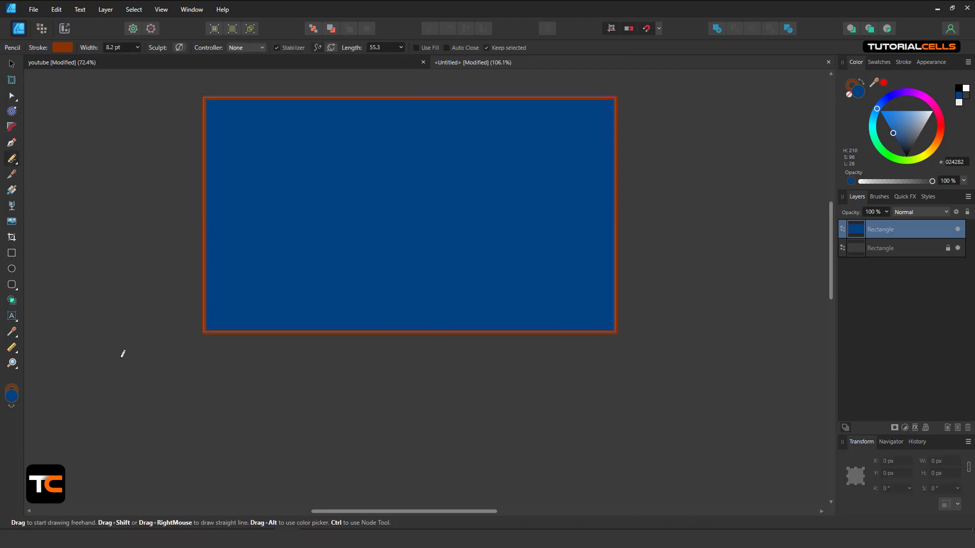
pyautogui.moveTo(122, 357)
pyautogui.mouseDown()
pyautogui.moveTo(320, 440)
pyautogui.moveTo(493, 402)
pyautogui.moveTo(583, 431)
pyautogui.mouseUp()
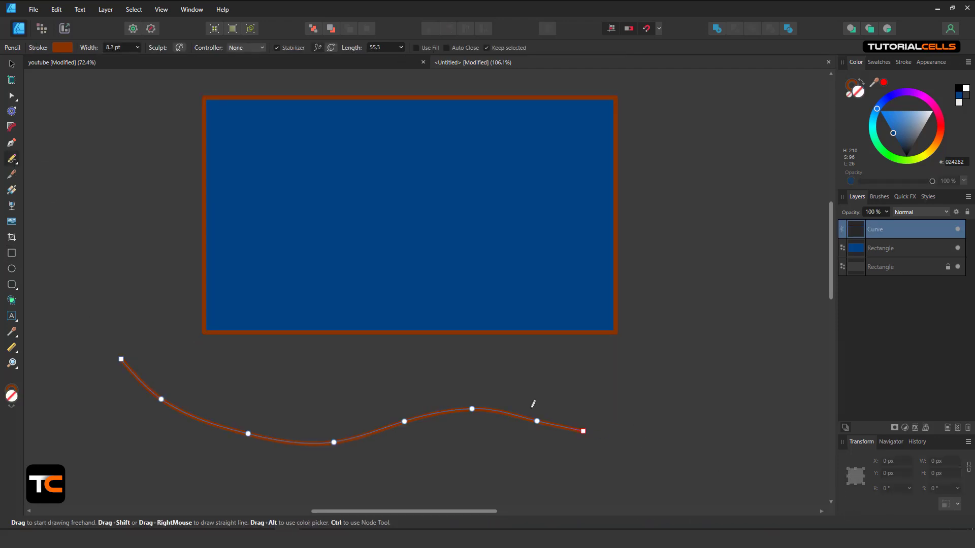
pyautogui.moveTo(458, 402); pyautogui.dragTo(517, 409)
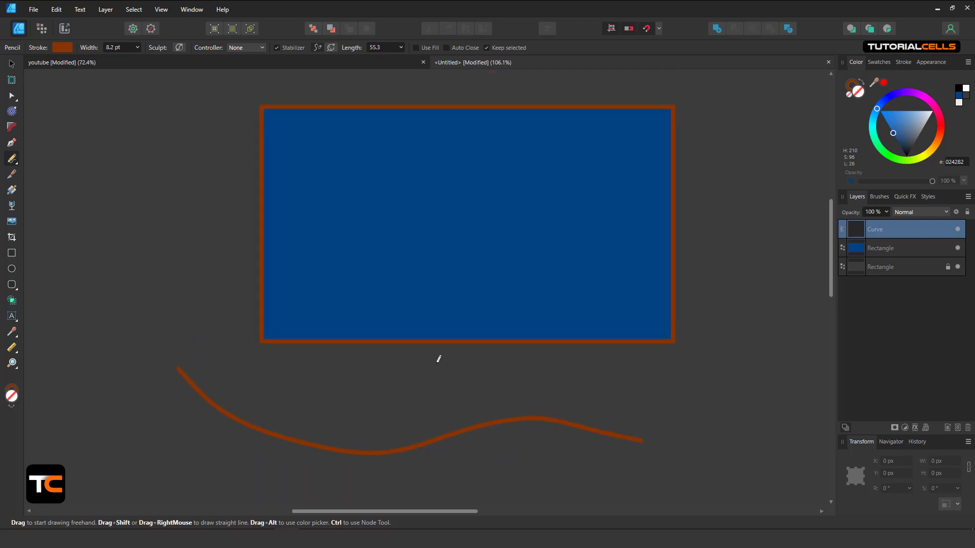
# Cut the blue rectangle in two with a straight, horizontal Knife line across its upper part
pyautogui.click(12, 175)
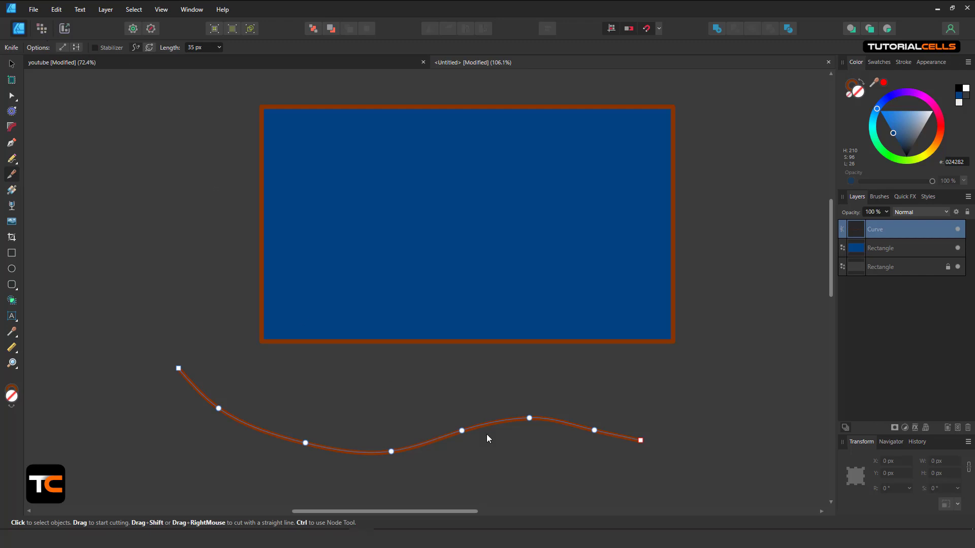
pyautogui.click(61, 50)
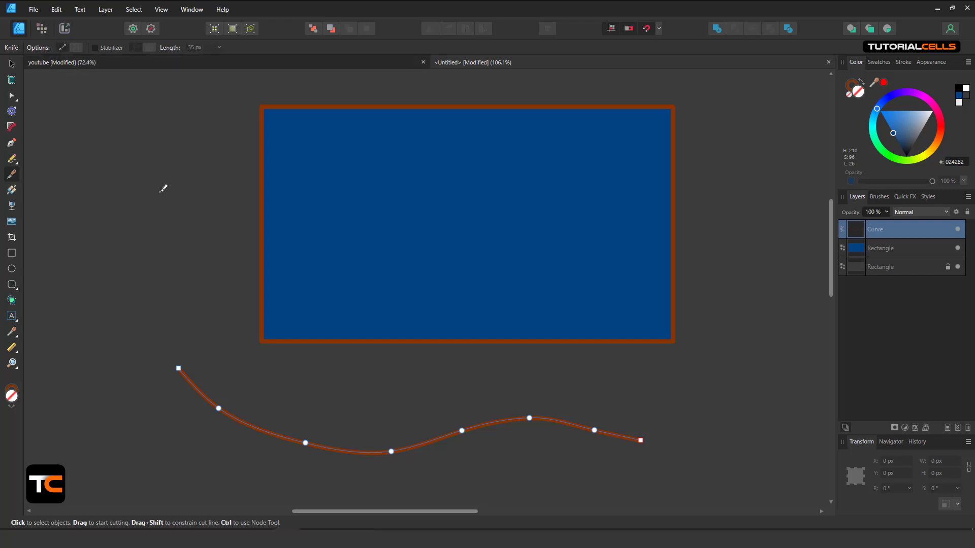
pyautogui.moveTo(161, 191); pyautogui.dragTo(708, 189)
pyautogui.click(457, 252)
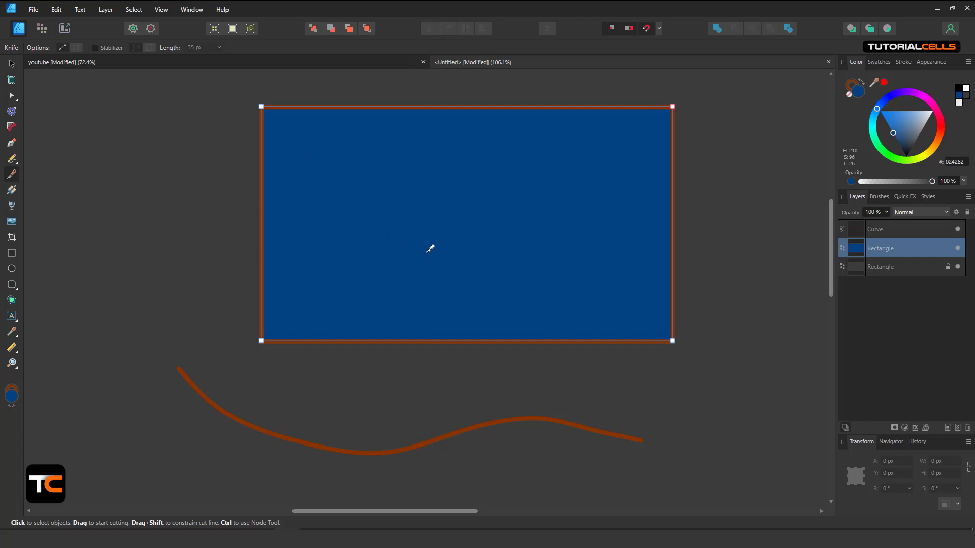
pyautogui.moveTo(224, 188); pyautogui.dragTo(136, 178)
pyautogui.moveTo(141, 223); pyautogui.dragTo(718, 190)
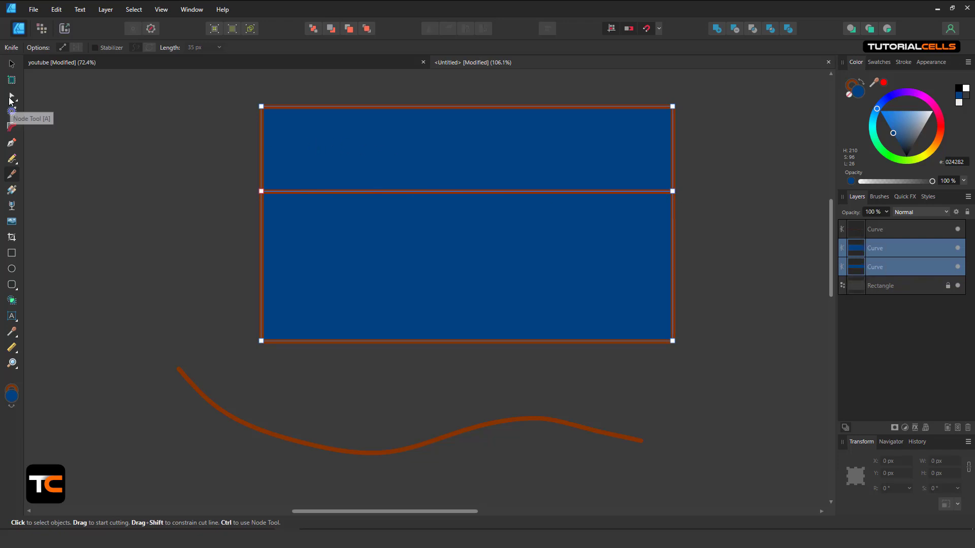
# Separate the two rectangle pieces by moving the upper one slightly up and the lower one slightly down
pyautogui.click(12, 64)
pyautogui.press('a')
pyautogui.click(287, 151)
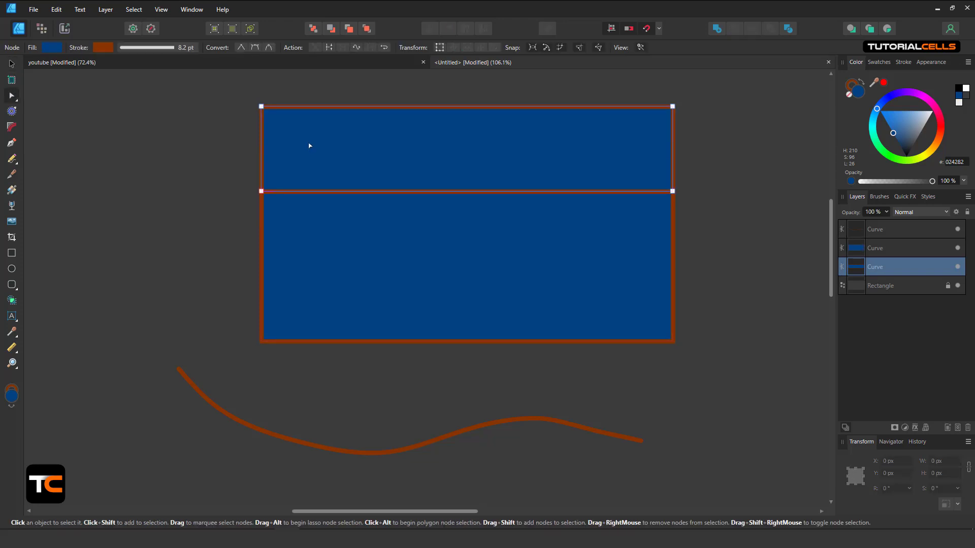
pyautogui.click(12, 64)
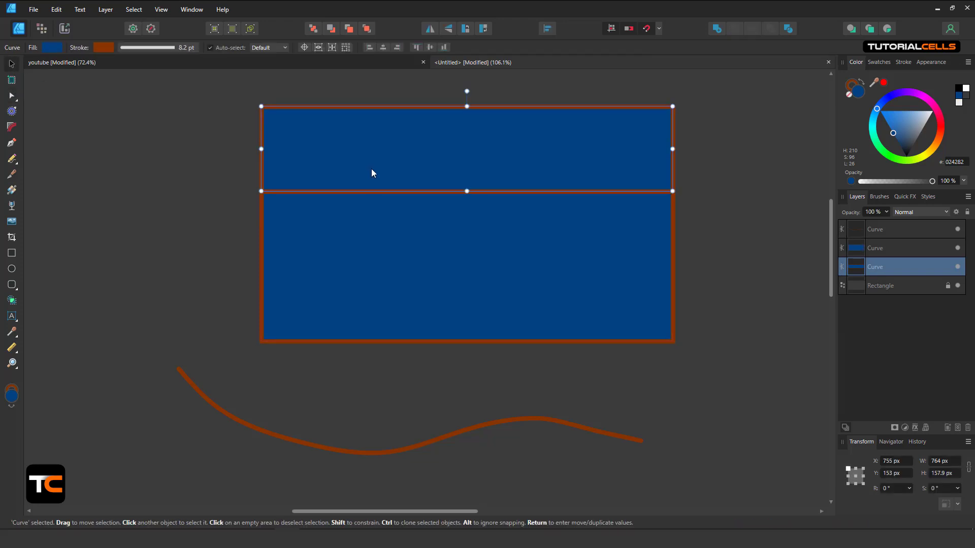
pyautogui.moveTo(372, 172); pyautogui.dragTo(370, 160)
pyautogui.moveTo(377, 231)
pyautogui.mouseDown()
pyautogui.moveTo(370, 242)
pyautogui.moveTo(383, 238)
pyautogui.mouseUp()
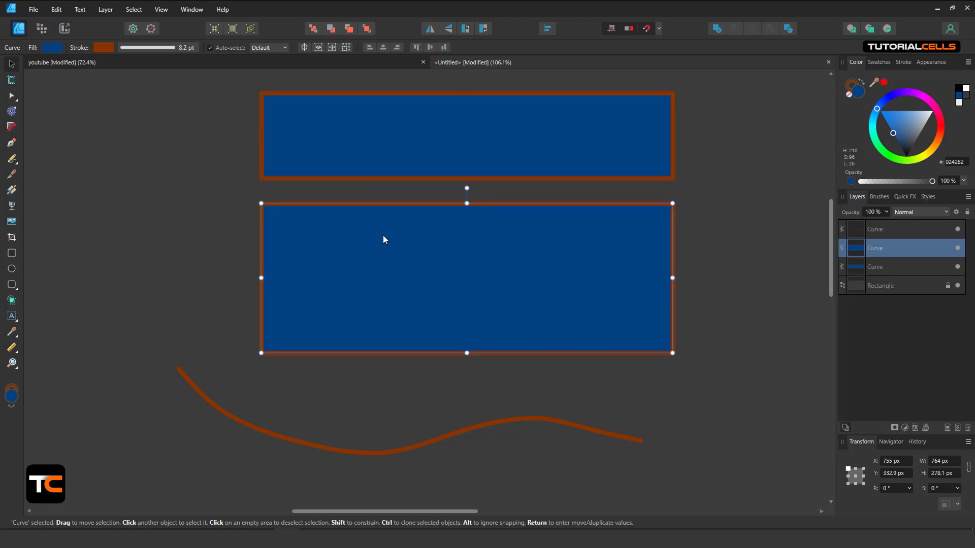
# Set the Knife Tool to freehand cutting with the Stabilizer enabled, keeping the lower piece selected
pyautogui.scroll(-3, 392, 245)
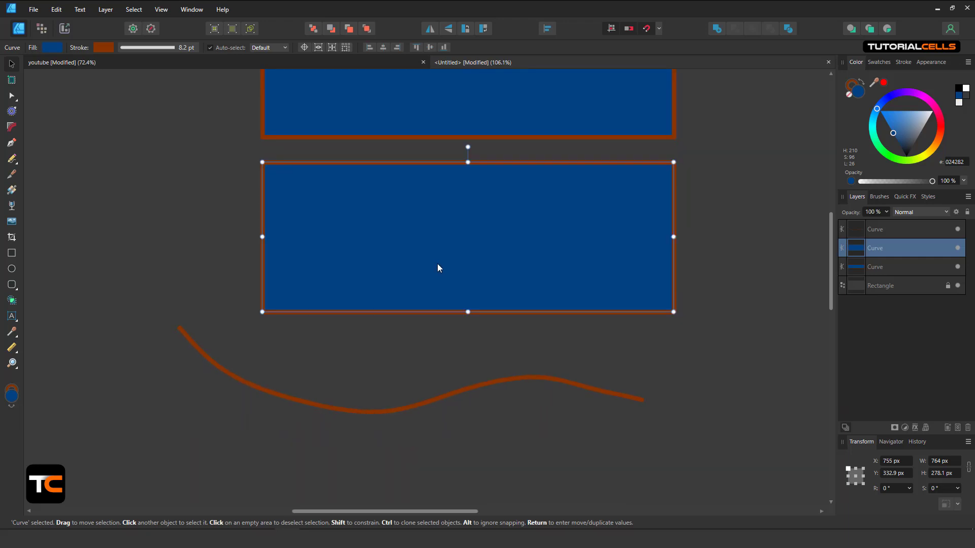
pyautogui.keyDown('ctrl'); pyautogui.scroll(2, 437, 264); pyautogui.keyUp('ctrl')
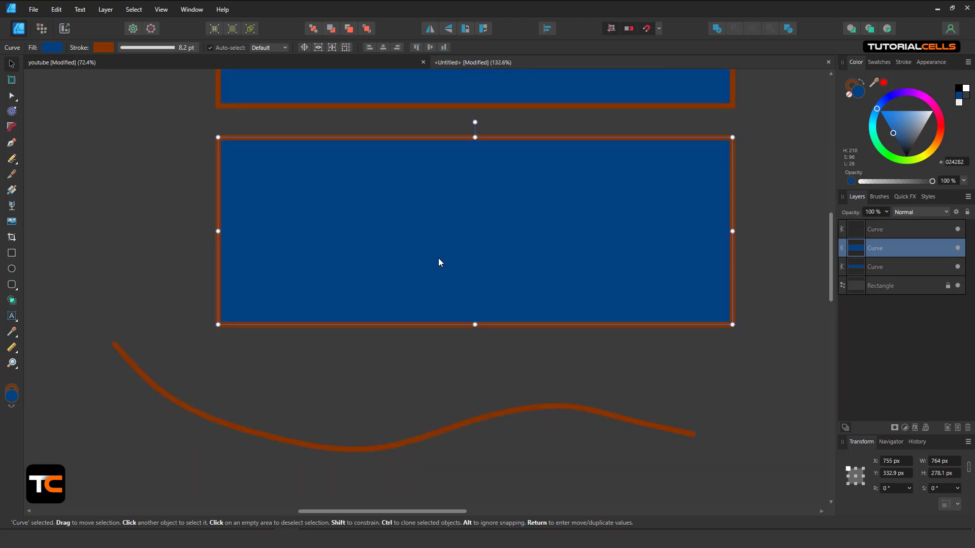
pyautogui.click(12, 176)
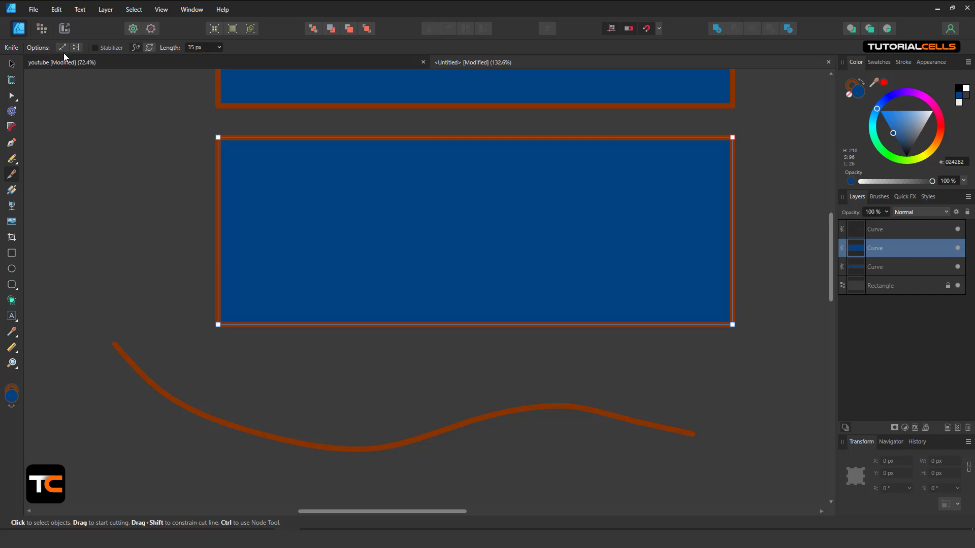
pyautogui.click(118, 49)
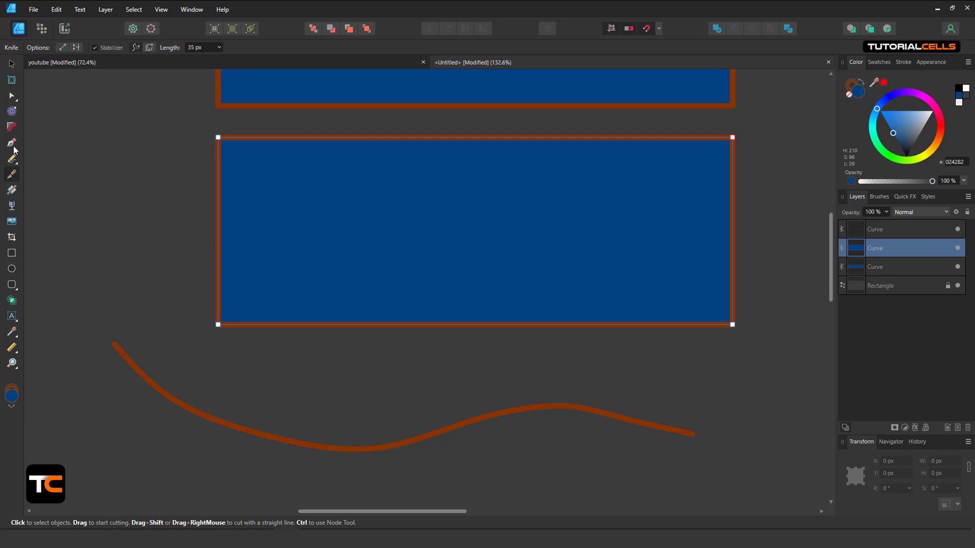
# Knife a curved tongue shape out of the lower piece's left edge and move it away to the upper left
pyautogui.moveTo(194, 176)
pyautogui.mouseDown()
pyautogui.moveTo(239, 176)
pyautogui.moveTo(288, 194)
pyautogui.moveTo(380, 248)
pyautogui.moveTo(406, 254)
pyautogui.moveTo(452, 213)
pyautogui.moveTo(451, 227)
pyautogui.moveTo(419, 261)
pyautogui.moveTo(367, 278)
pyautogui.moveTo(216, 239)
pyautogui.moveTo(178, 249)
pyautogui.mouseUp()
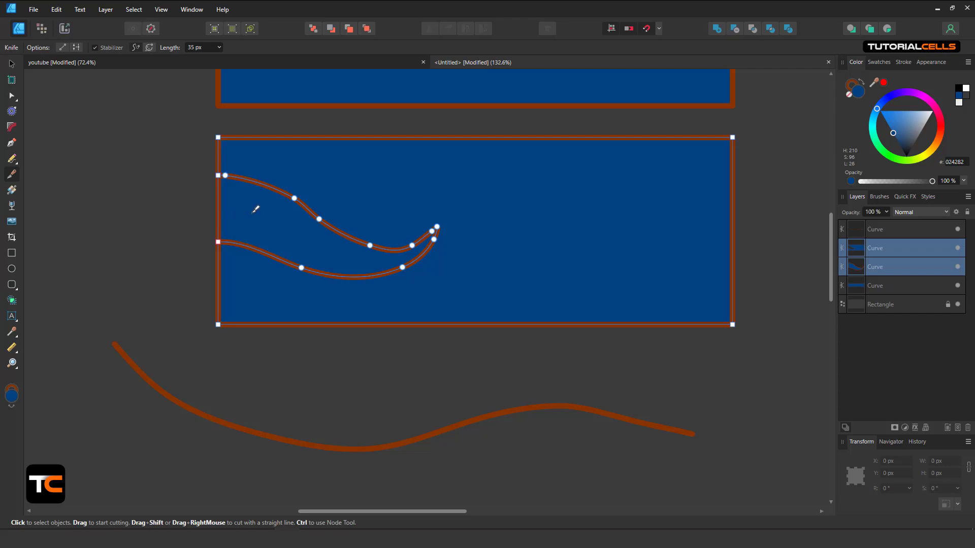
pyautogui.click(12, 95)
pyautogui.click(245, 212)
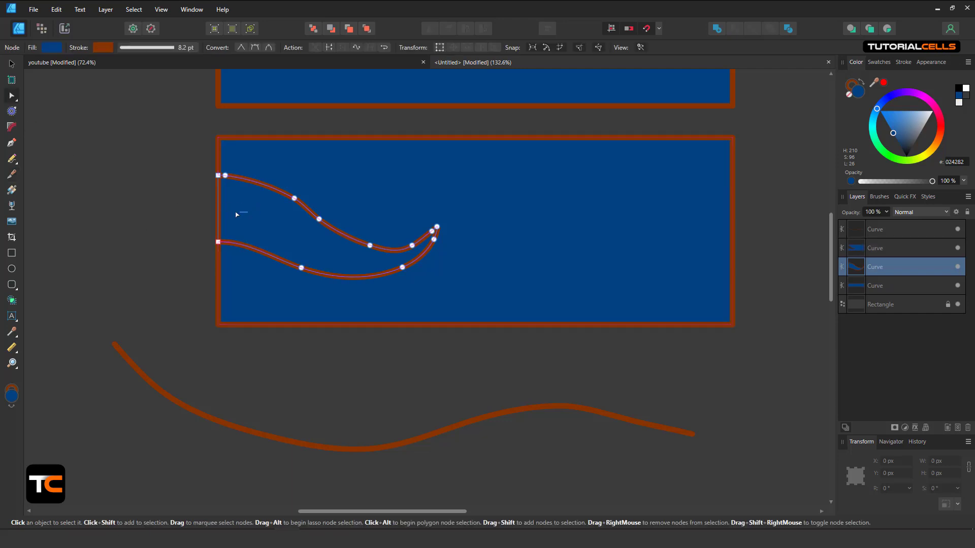
pyautogui.moveTo(237, 214); pyautogui.dragTo(68, 179)
pyautogui.click(12, 64)
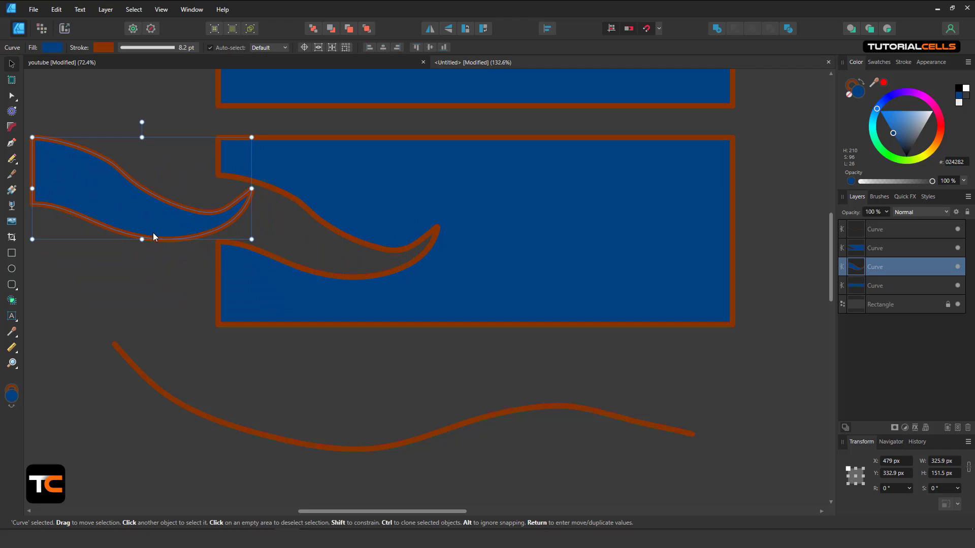
# Undo the move of the tongue-shaped piece and the freehand cut that made it
pyautogui.hotkey('ctrl', 'z')
pyautogui.hotkey('ctrl', 'z')
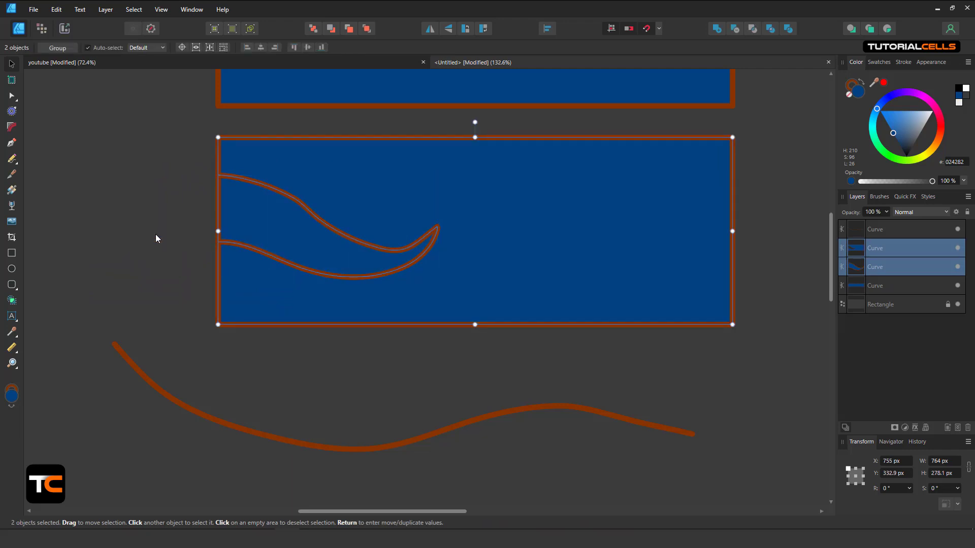
pyautogui.hotkey('ctrl', 'z')
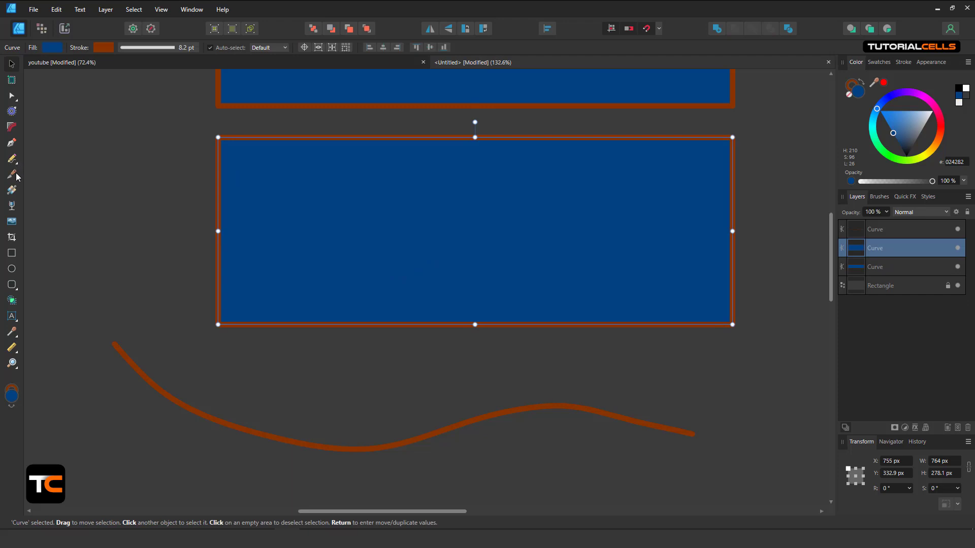
# Make an open C-shaped Knife cut inside the lower piece and pull two of its right-hand nodes inward to open a gap
pyautogui.click(11, 174)
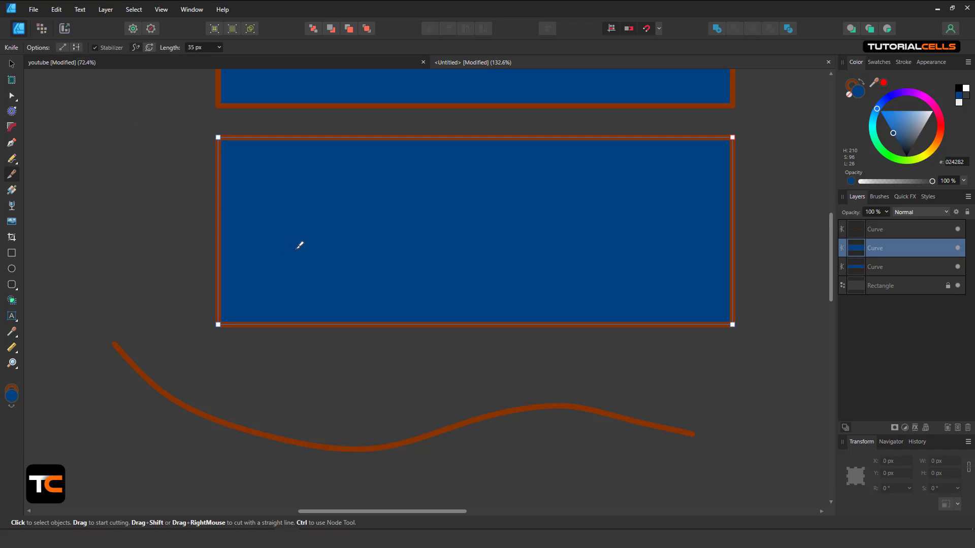
pyautogui.moveTo(381, 179)
pyautogui.mouseDown()
pyautogui.moveTo(450, 203)
pyautogui.moveTo(462, 243)
pyautogui.moveTo(448, 281)
pyautogui.moveTo(419, 292)
pyautogui.moveTo(379, 289)
pyautogui.moveTo(355, 262)
pyautogui.mouseUp()
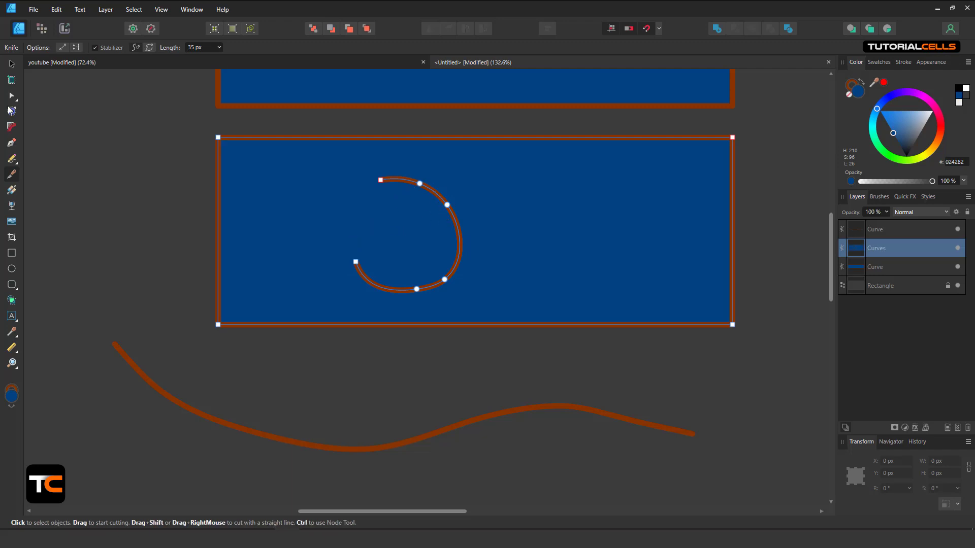
pyautogui.click(12, 95)
pyautogui.scroll(3, 448, 203)
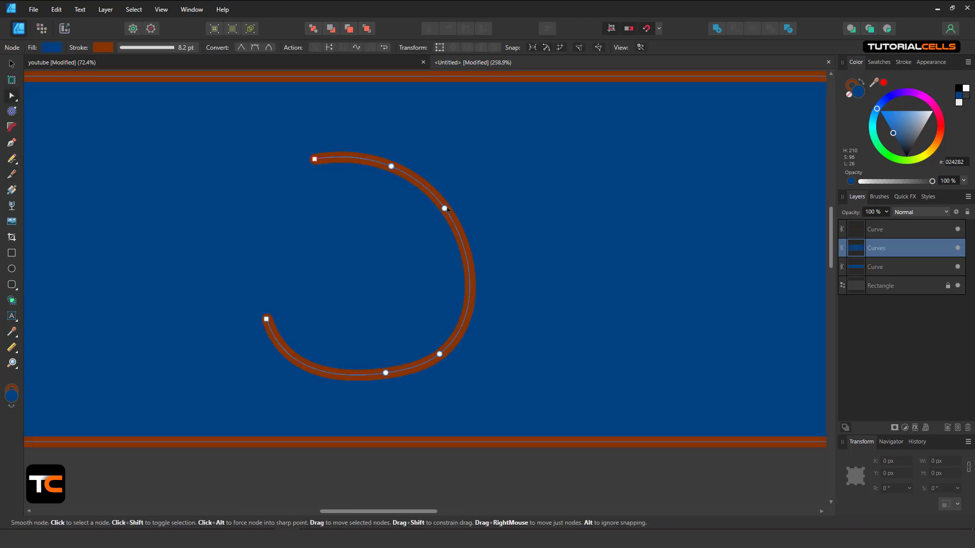
pyautogui.moveTo(447, 209); pyautogui.dragTo(409, 238)
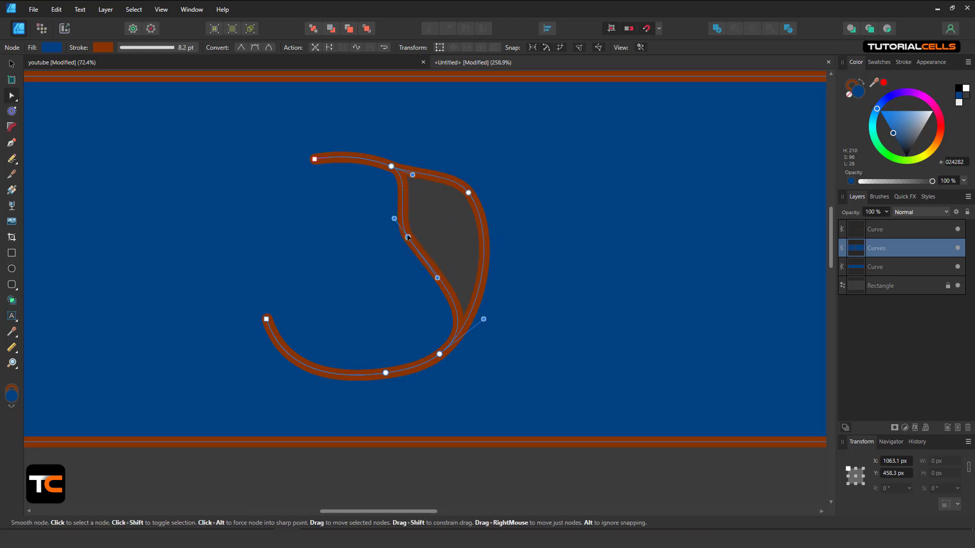
pyautogui.moveTo(440, 355); pyautogui.dragTo(419, 327)
pyautogui.scroll(-3, 393, 315)
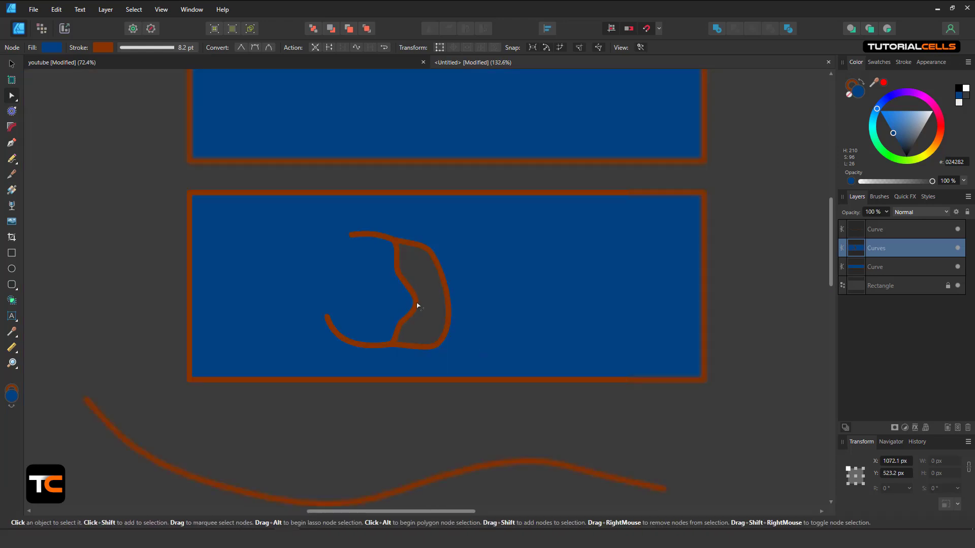
# Cut a closed, rounded shape about 220 by 208 px inside the lower piece, right of the C-shaped cut
pyautogui.moveTo(412, 283); pyautogui.dragTo(260, 229)
pyautogui.click(13, 174)
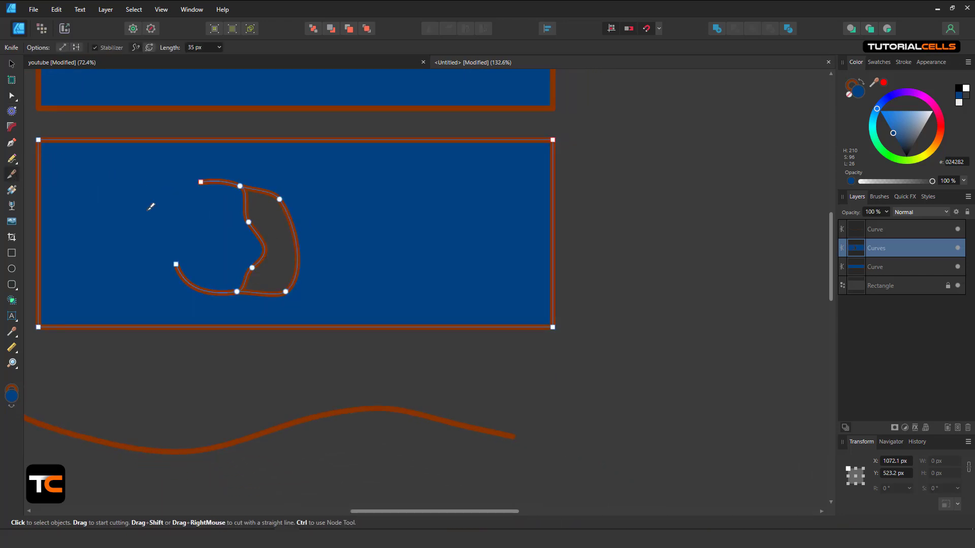
pyautogui.moveTo(148, 207); pyautogui.dragTo(224, 252)
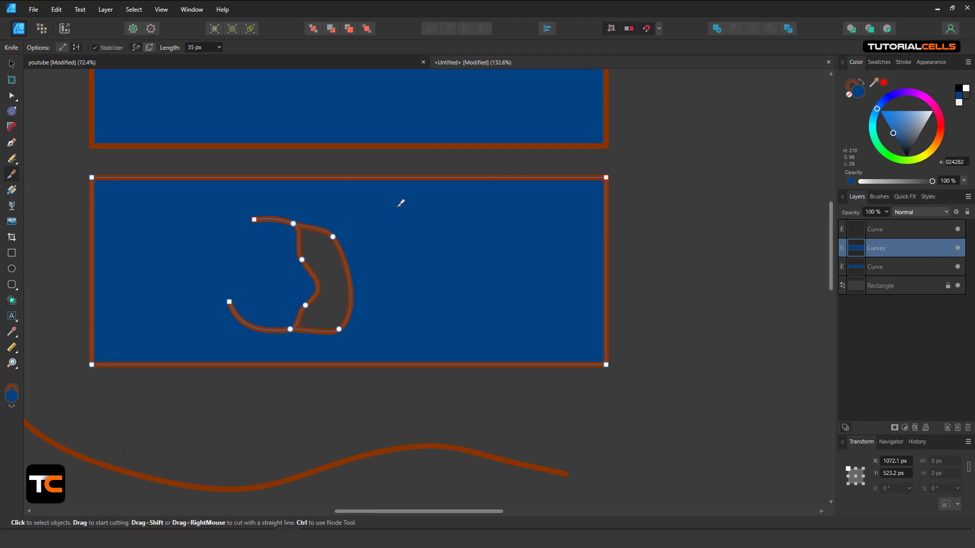
pyautogui.moveTo(404, 208)
pyautogui.mouseDown()
pyautogui.moveTo(535, 278)
pyautogui.moveTo(519, 321)
pyautogui.moveTo(459, 352)
pyautogui.moveTo(386, 313)
pyautogui.moveTo(385, 263)
pyautogui.mouseUp()
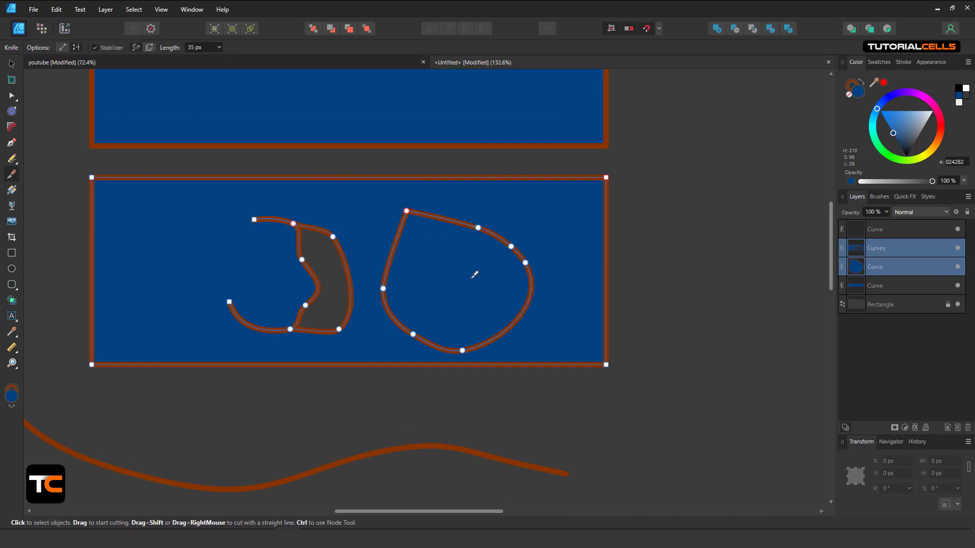
# Move the rounded cut-out piece out of the lower rectangle to the empty area at its right
pyautogui.press('v')
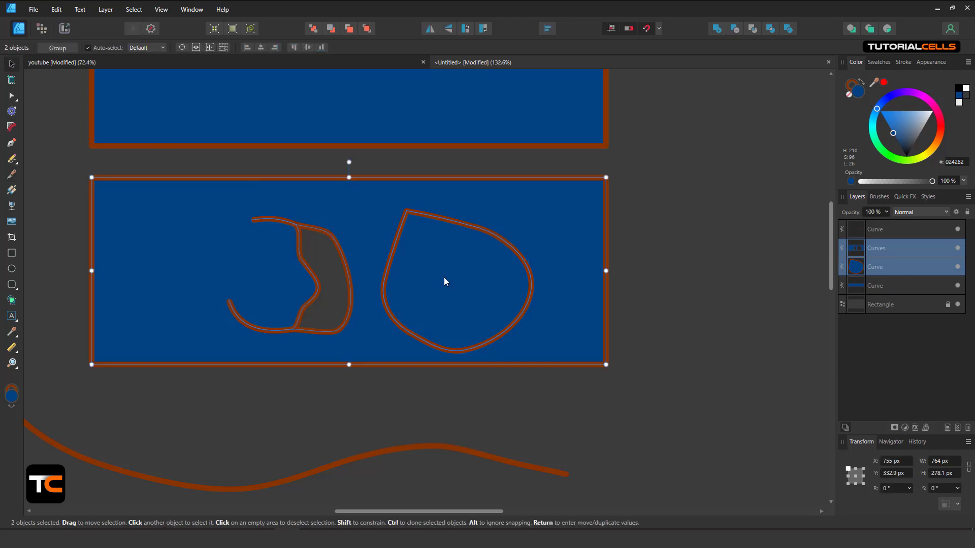
pyautogui.click(444, 278)
pyautogui.press('a')
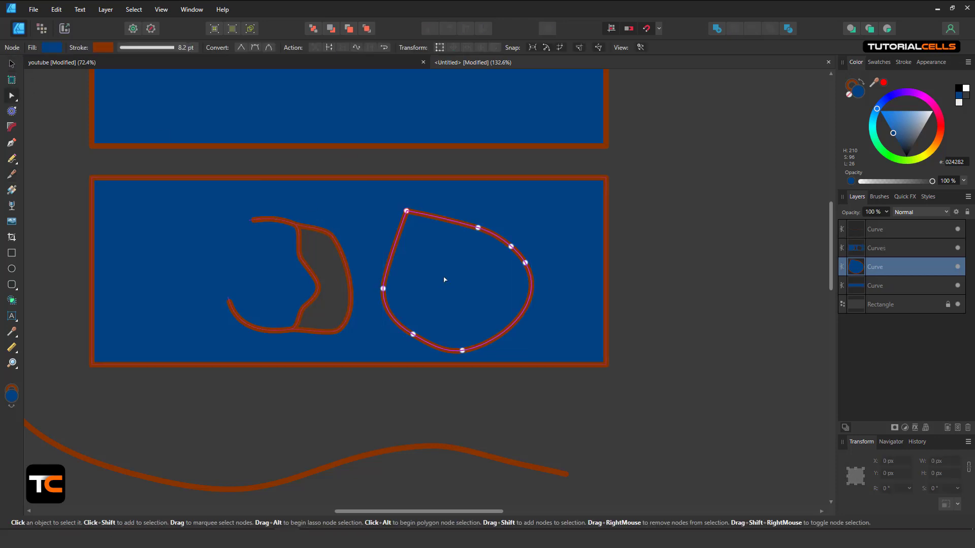
pyautogui.click(12, 63)
pyautogui.moveTo(475, 310); pyautogui.dragTo(728, 290)
pyautogui.scroll(-5, 728, 289)
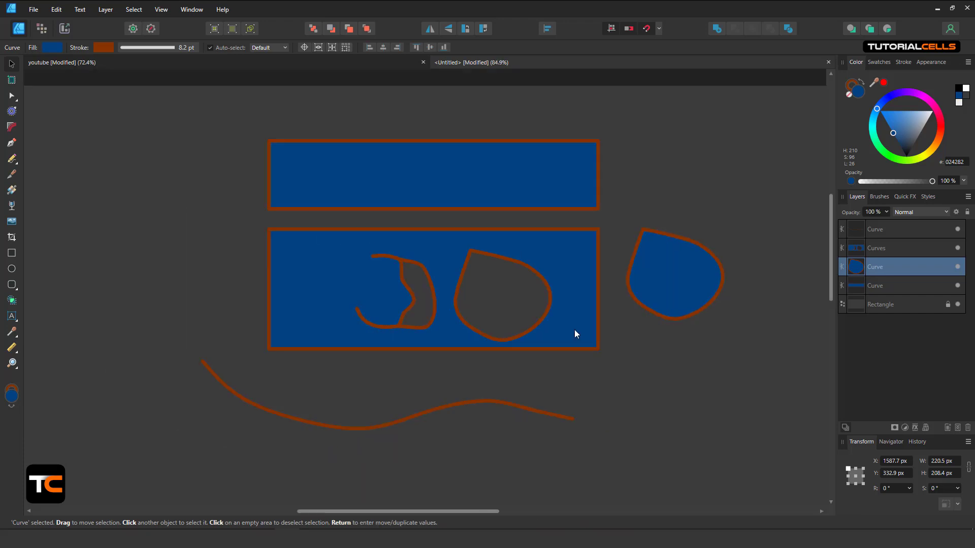
# Select the freehand curve below the rectangles and cut it into pieces with near-vertical Knife strokes across its left half
pyautogui.scroll(5, 458, 322)
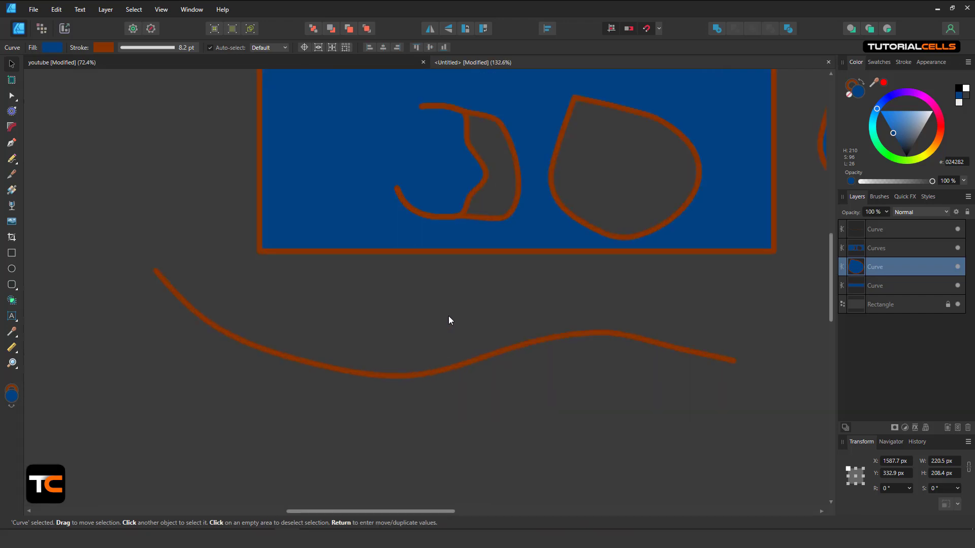
pyautogui.click(386, 366)
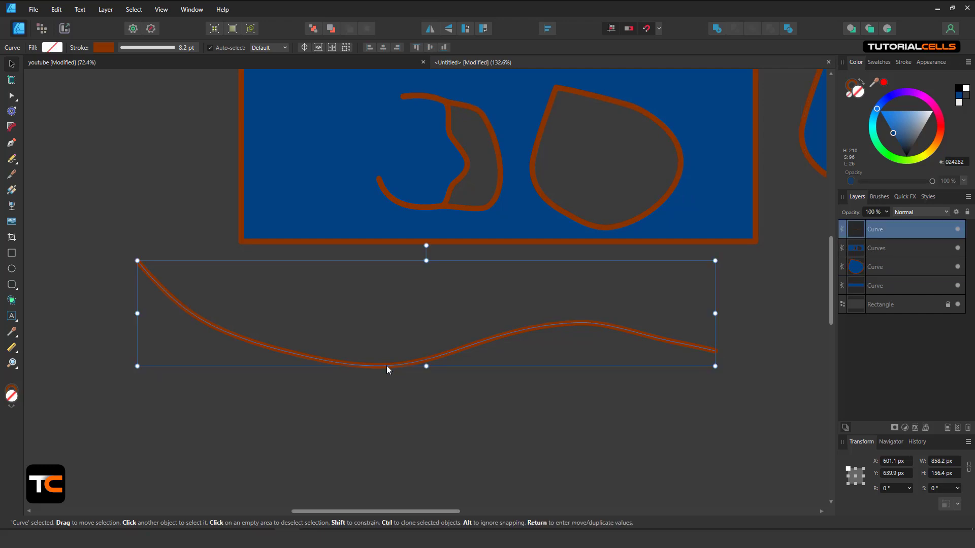
pyautogui.click(12, 174)
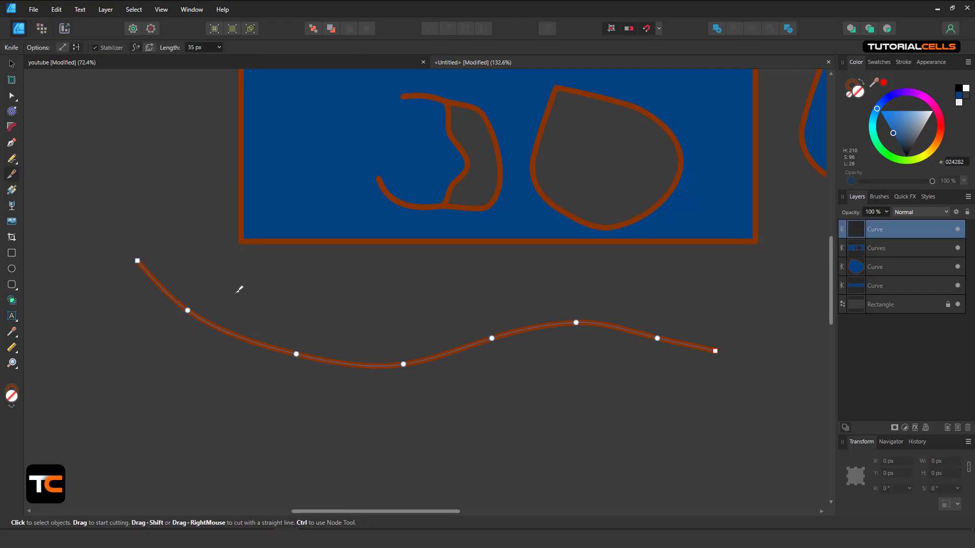
pyautogui.moveTo(242, 291)
pyautogui.mouseDown()
pyautogui.moveTo(230, 336)
pyautogui.moveTo(238, 420)
pyautogui.mouseUp()
pyautogui.moveTo(350, 440); pyautogui.dragTo(352, 319)
# Split the middle stretch of the freehand curve at three individual points along its path with the Knife Tool
pyautogui.scroll(5, 492, 342)
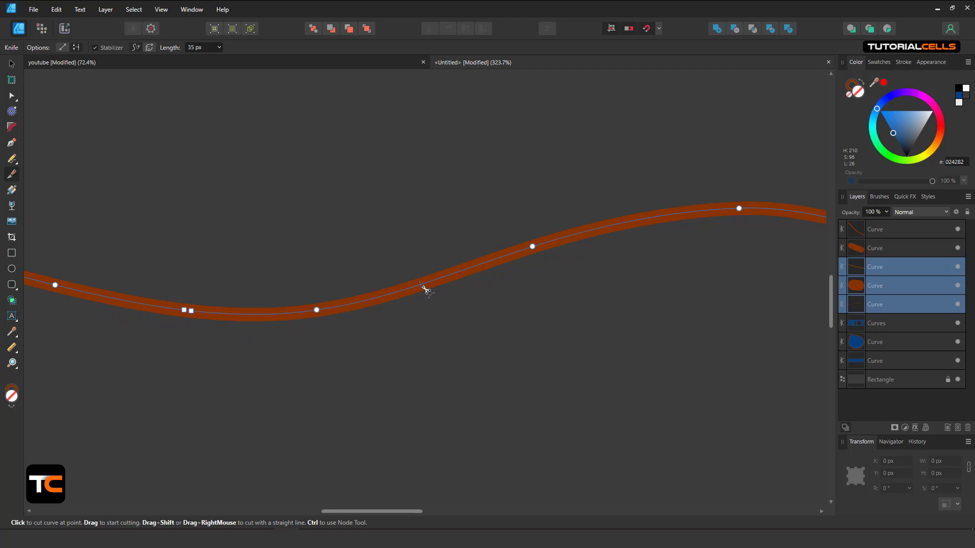
pyautogui.click(421, 286)
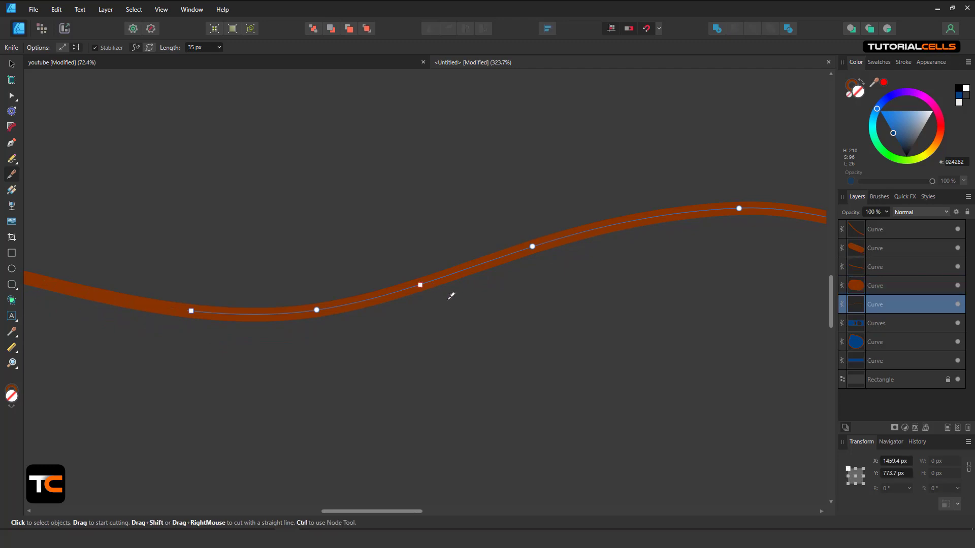
pyautogui.click(581, 234)
pyautogui.scroll(1, 422, 292)
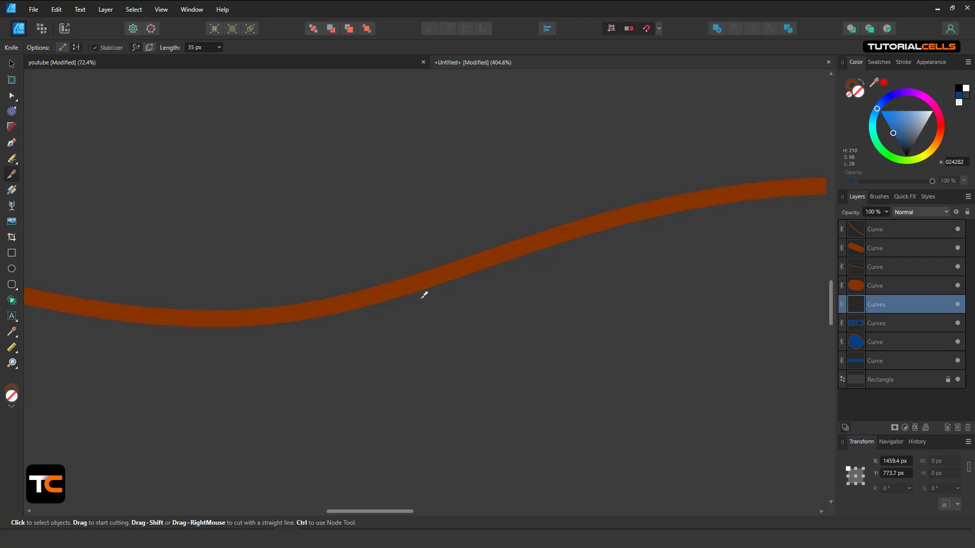
pyautogui.click(376, 295)
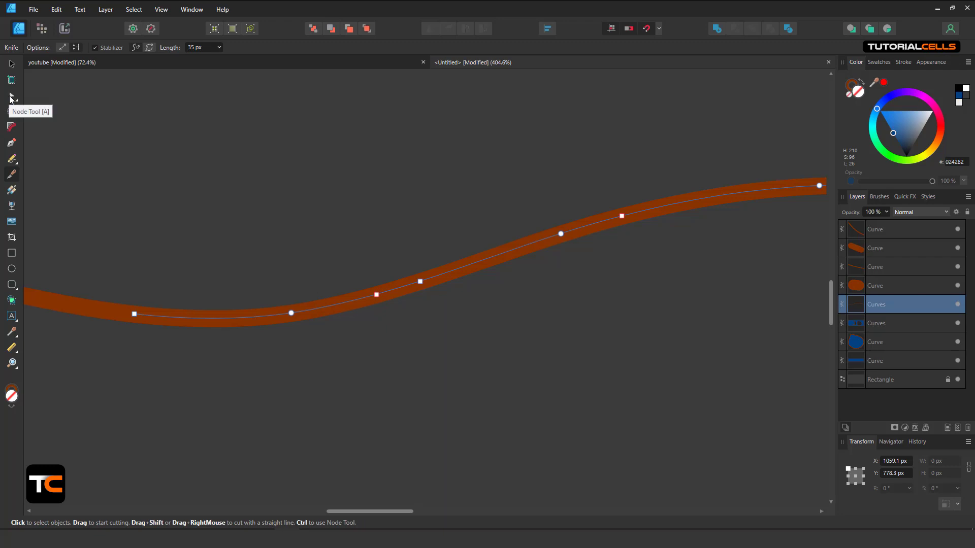
# Pull the two overlapping end nodes at the leftmost point cut apart, one upward and the other downward, to open a gap
pyautogui.click(12, 97)
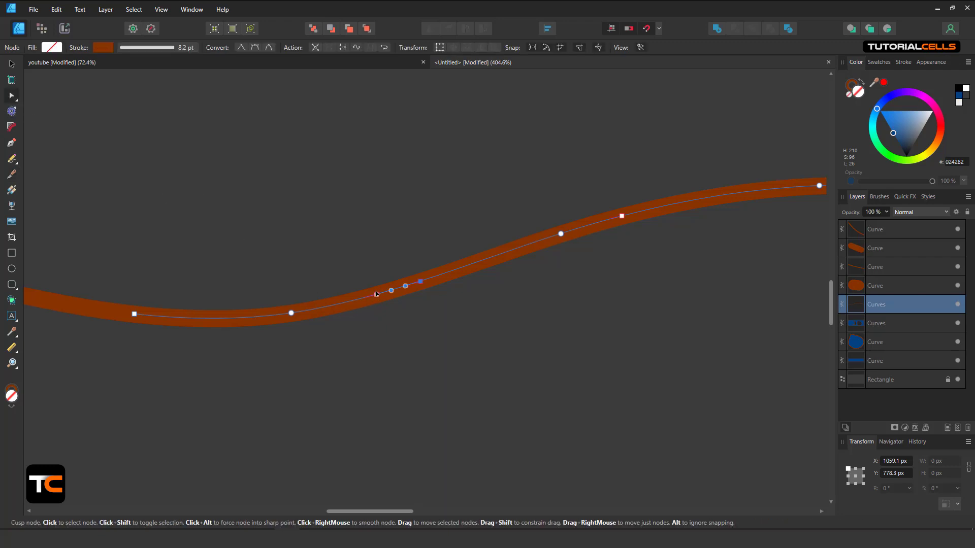
pyautogui.moveTo(376, 294); pyautogui.dragTo(367, 253)
pyautogui.moveTo(376, 294); pyautogui.dragTo(385, 333)
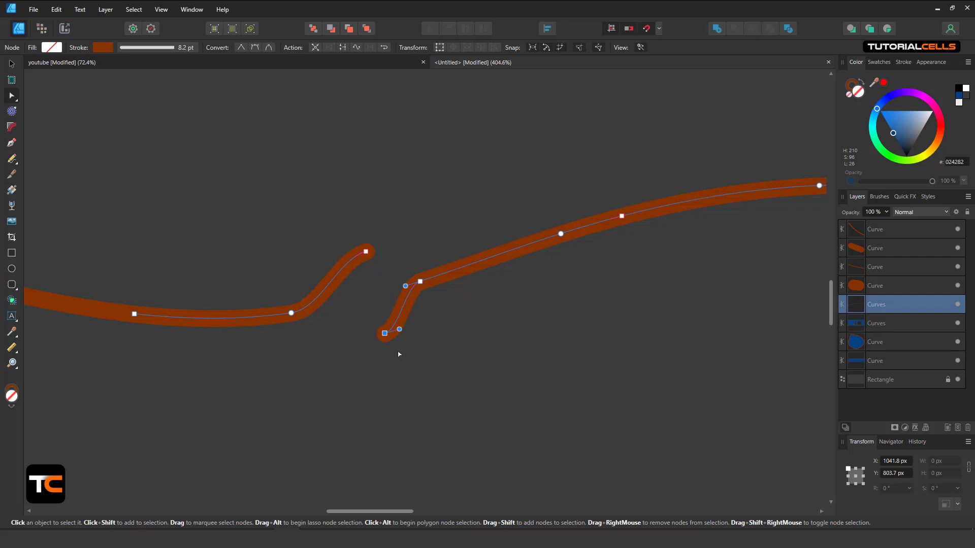
pyautogui.scroll(-3, 427, 319)
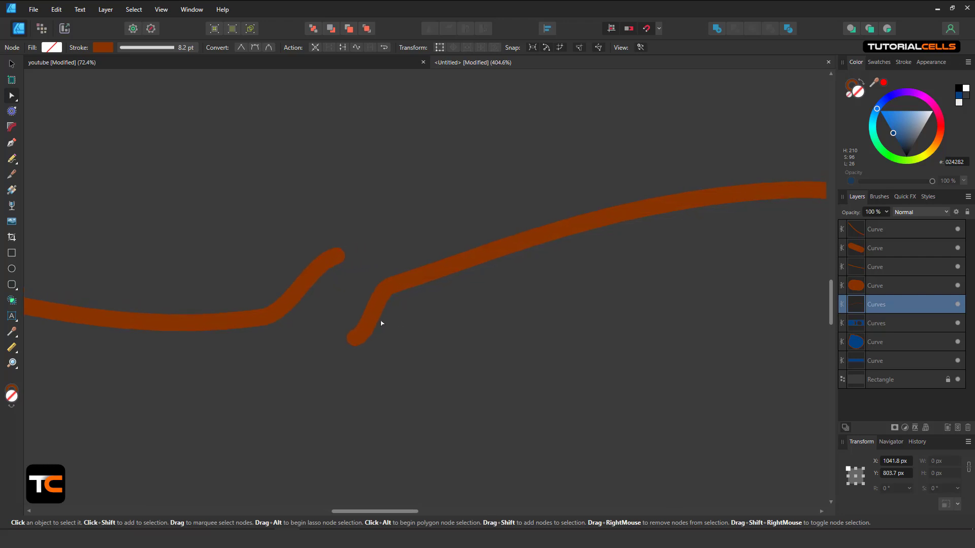
pyautogui.scroll(-3, 376, 308)
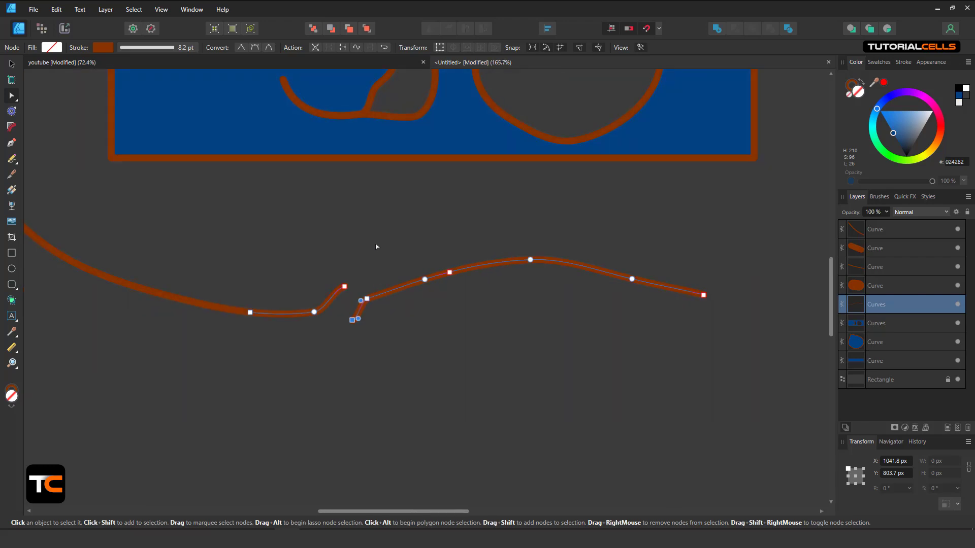
# Switch from the Node Tool back to the Knife Tool
pyautogui.click(11, 175)
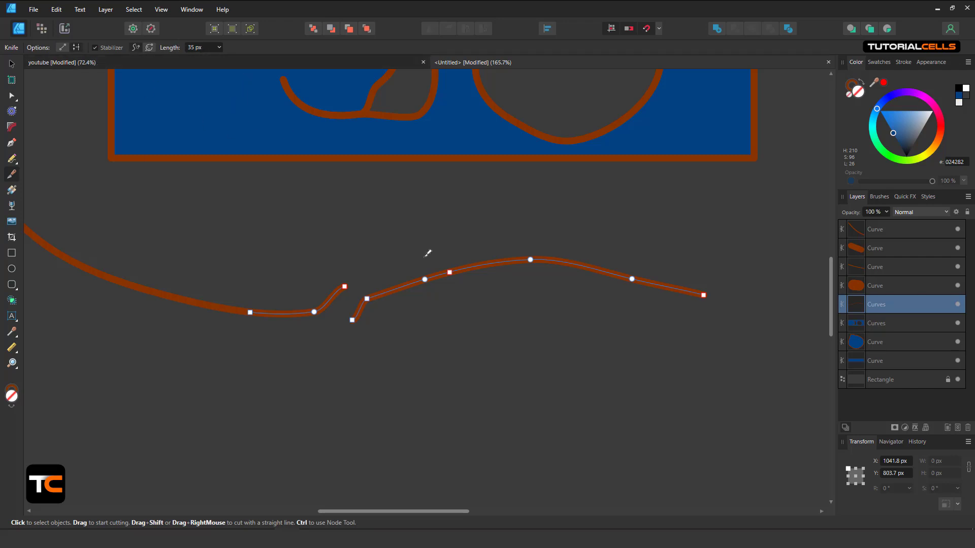
pyautogui.scroll(-3, 433, 248)
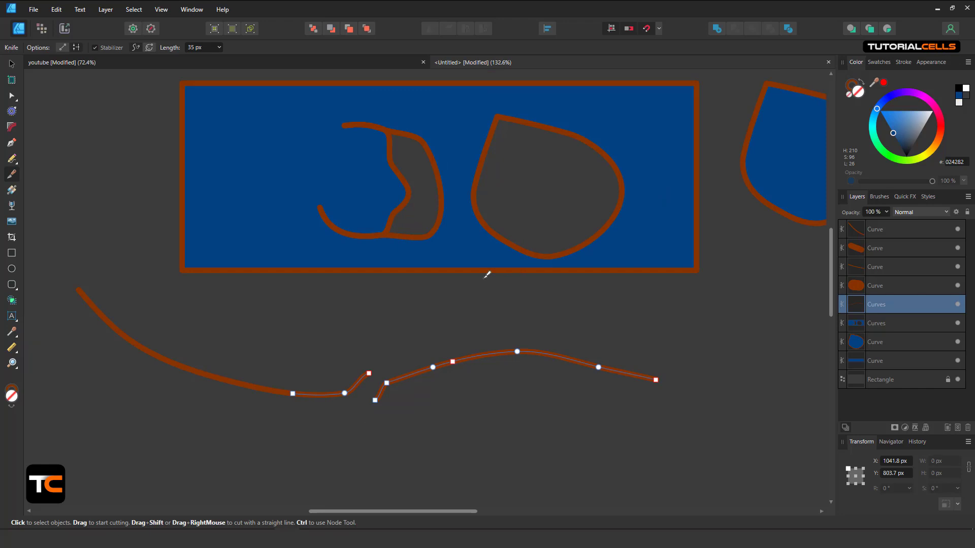
pyautogui.scroll(2, 477, 279)
pyautogui.hscroll(2, 477, 279)
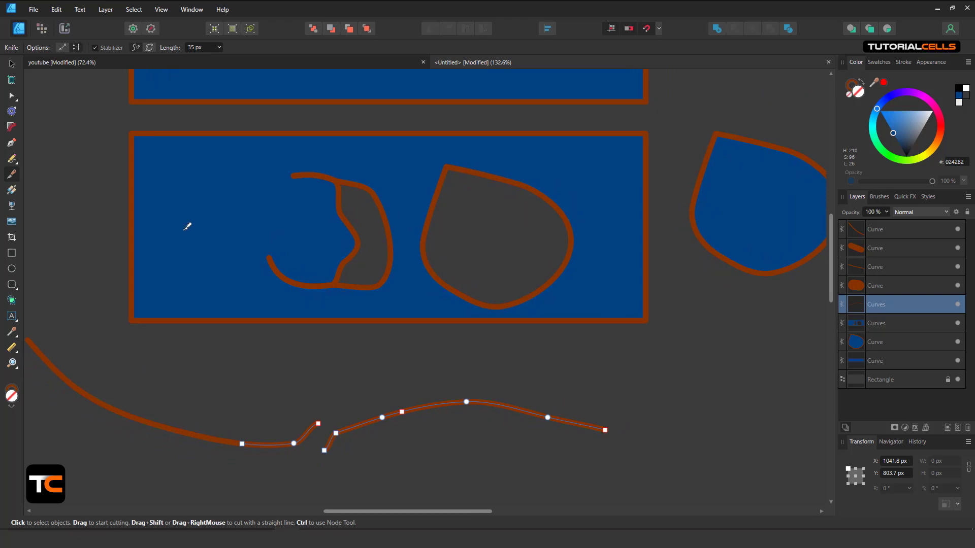
pyautogui.moveTo(234, 220); pyautogui.dragTo(267, 206)
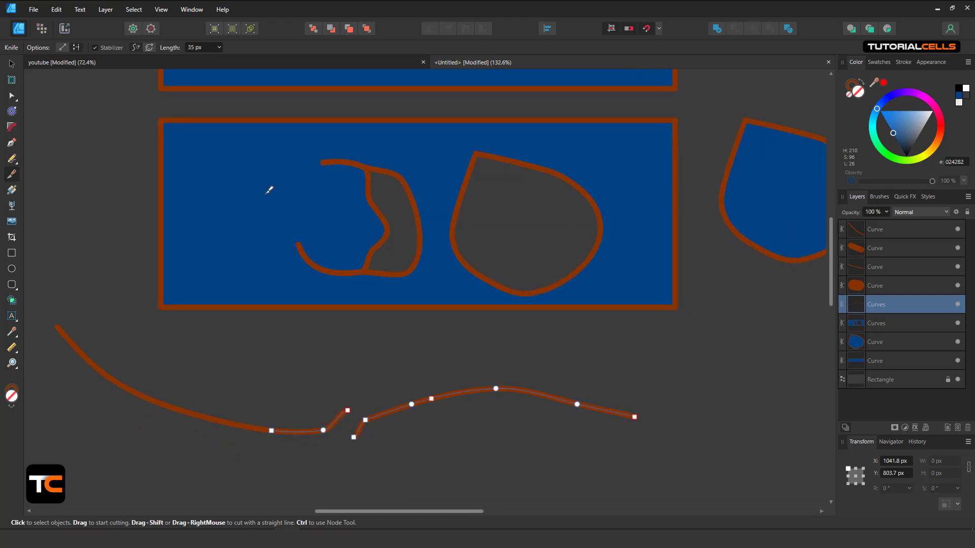
# Open the Customize Toolbar dialog, move it lower over the canvas, and examine the Geometry commands it offers
pyautogui.click(160, 10)
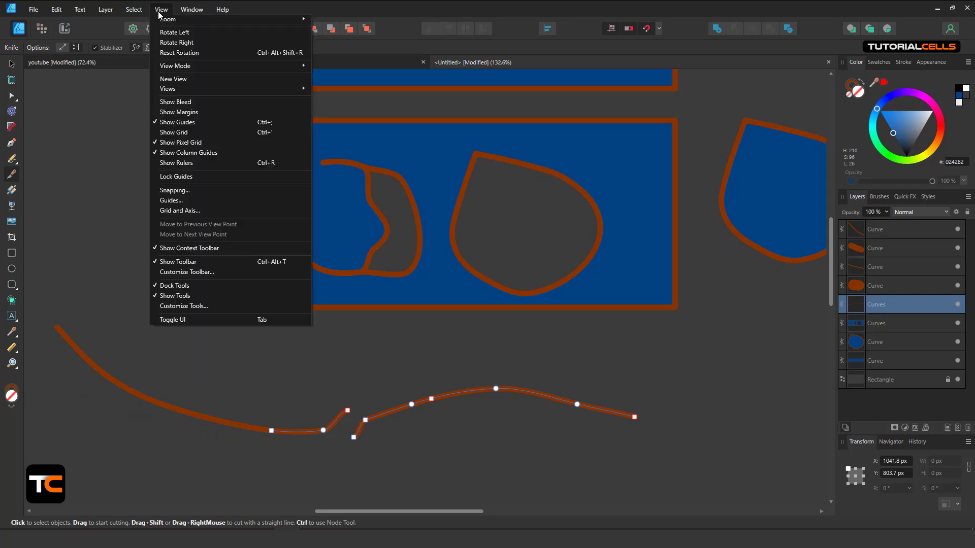
pyautogui.moveTo(182, 11)
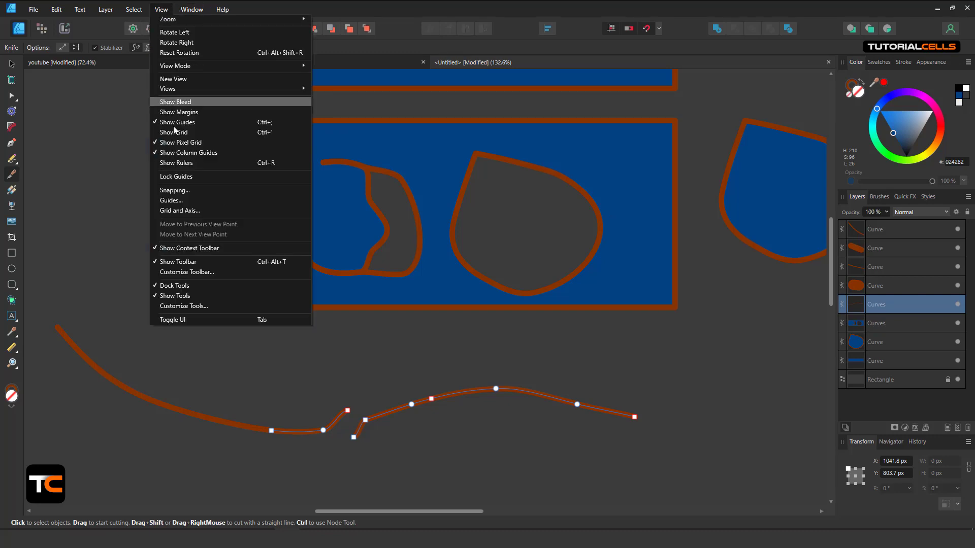
pyautogui.click(212, 273)
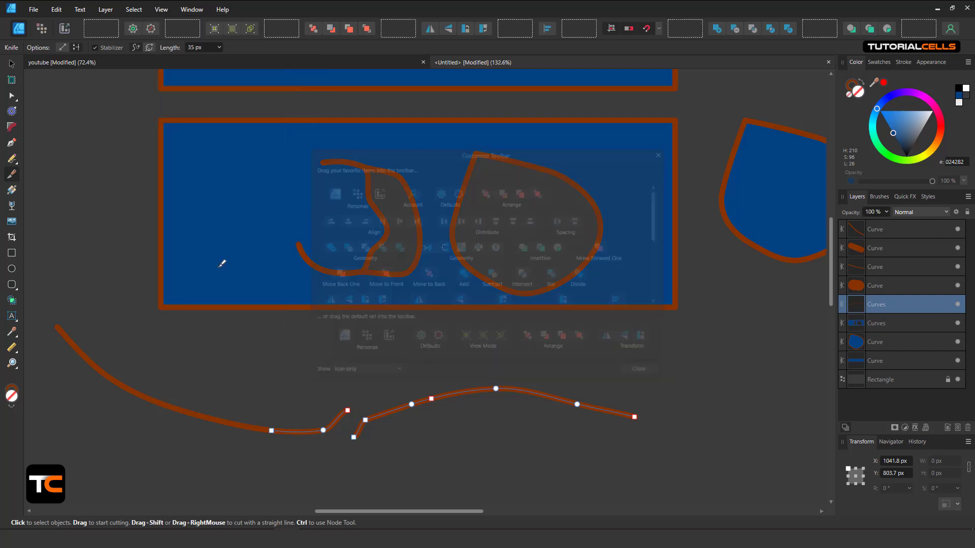
pyautogui.moveTo(418, 155); pyautogui.dragTo(405, 159)
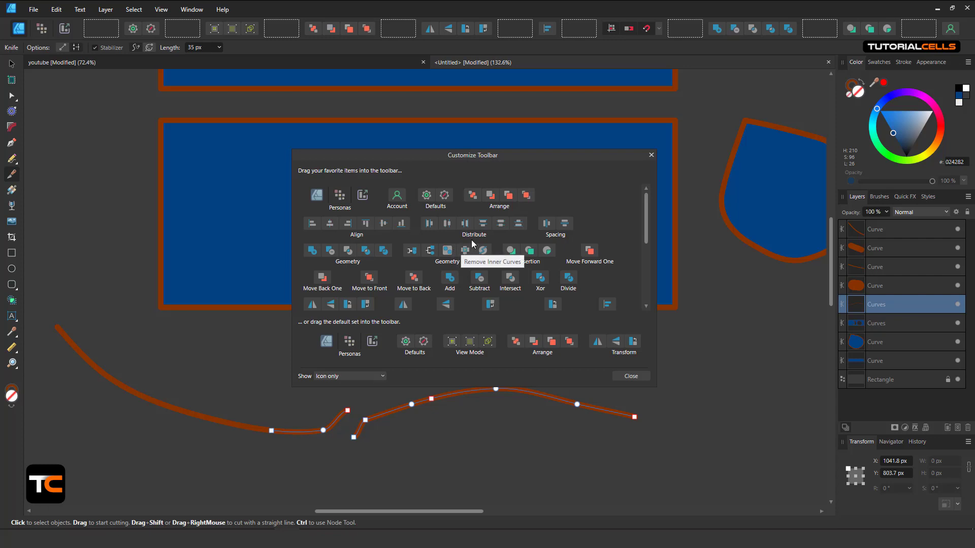
pyautogui.moveTo(488, 163); pyautogui.dragTo(506, 233)
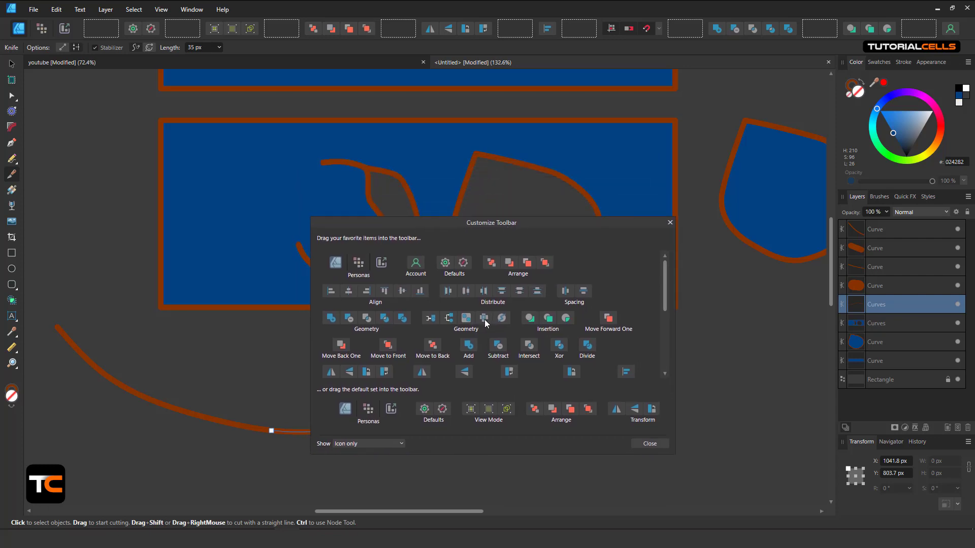